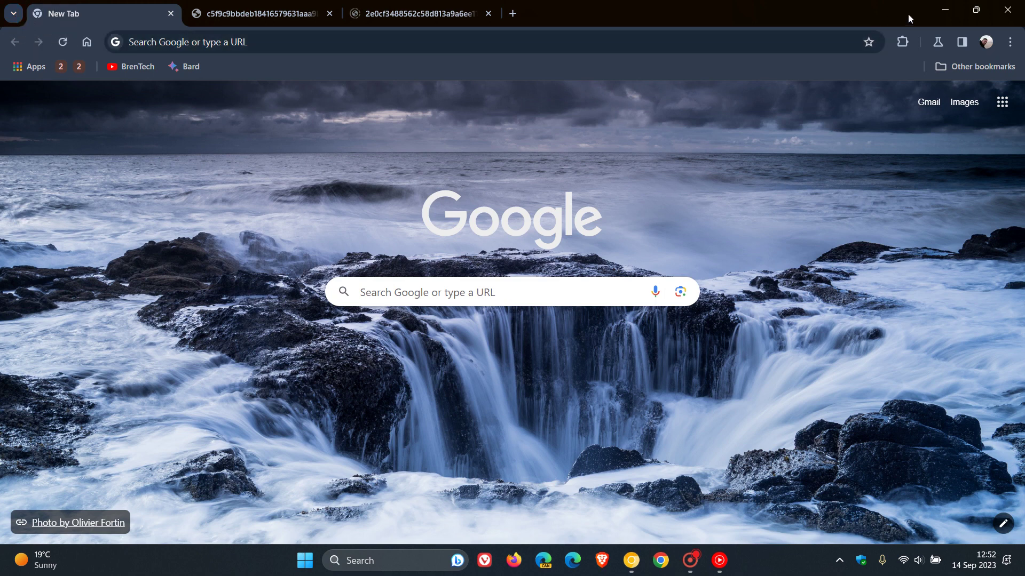
Check the relocated tab search list, close it, and switch to the Reddit window GIF tab.
left_click(15, 14)
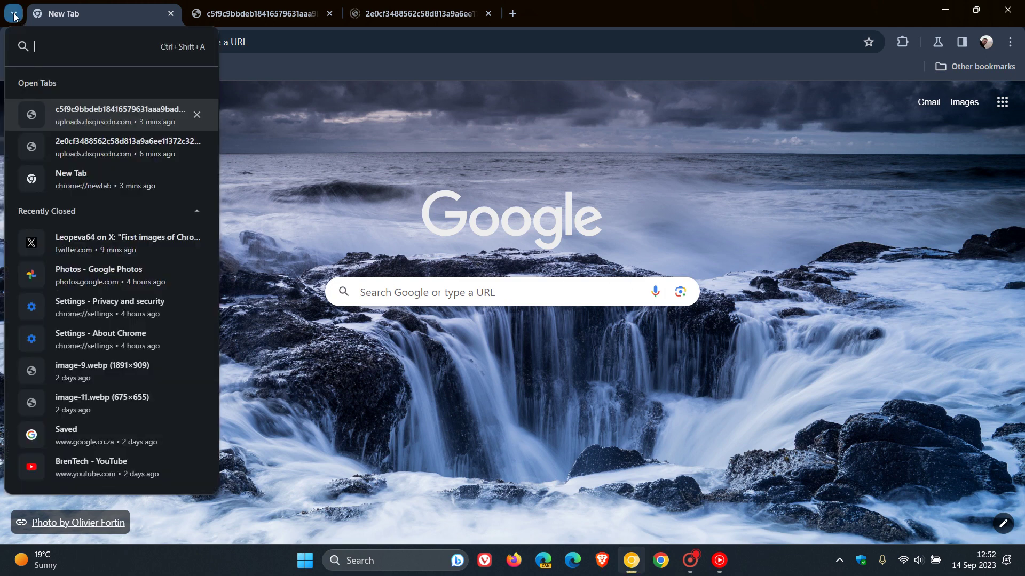
left_click(671, 165)
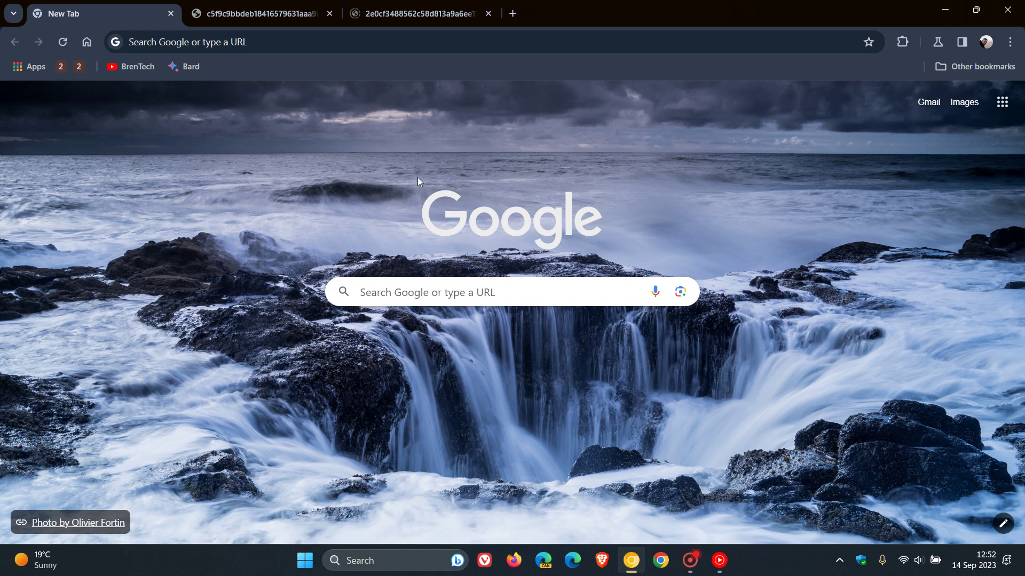
left_click(265, 14)
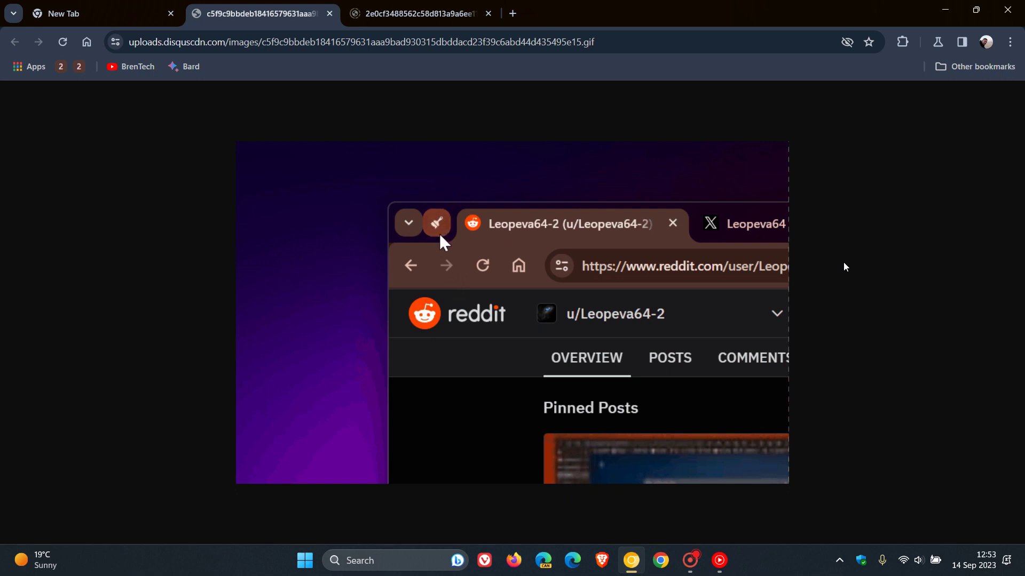
Switch to the third tab, the 2e0cf… GIF of the Organize Tabs panel.
left_click(419, 18)
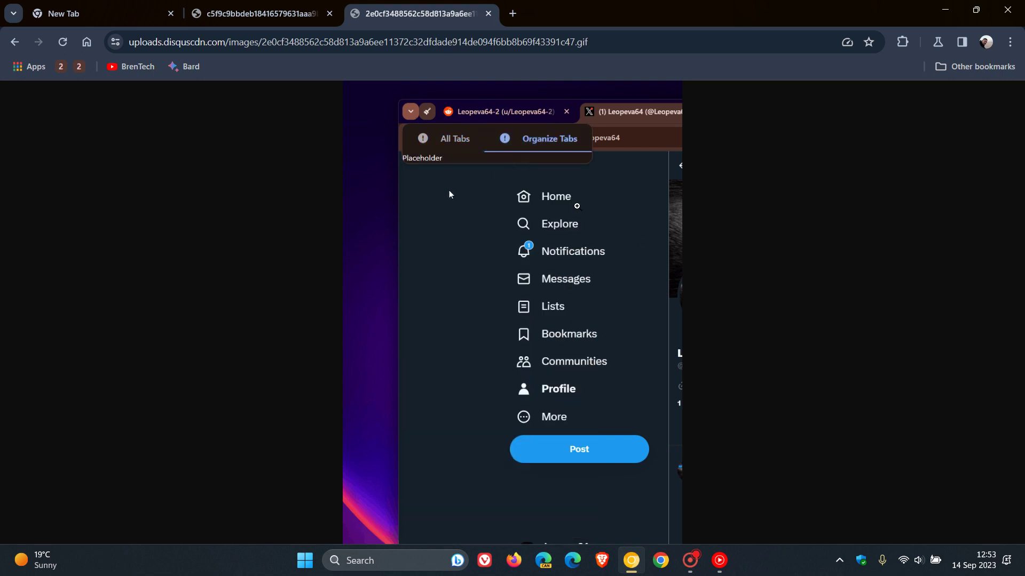
Revisit the Reddit window GIF tab, then return to the Google new tab page.
left_click(294, 15)
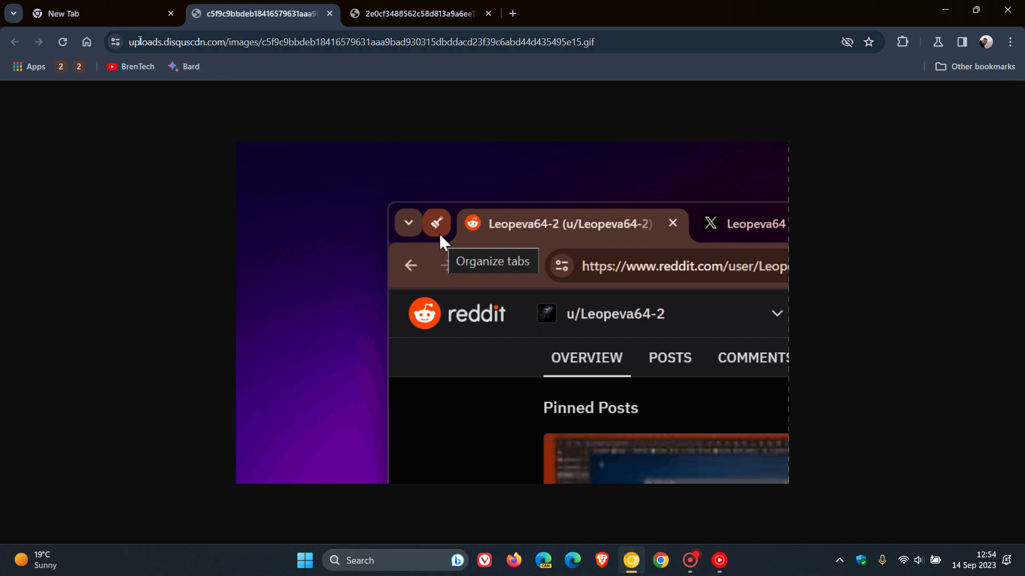
left_click(88, 13)
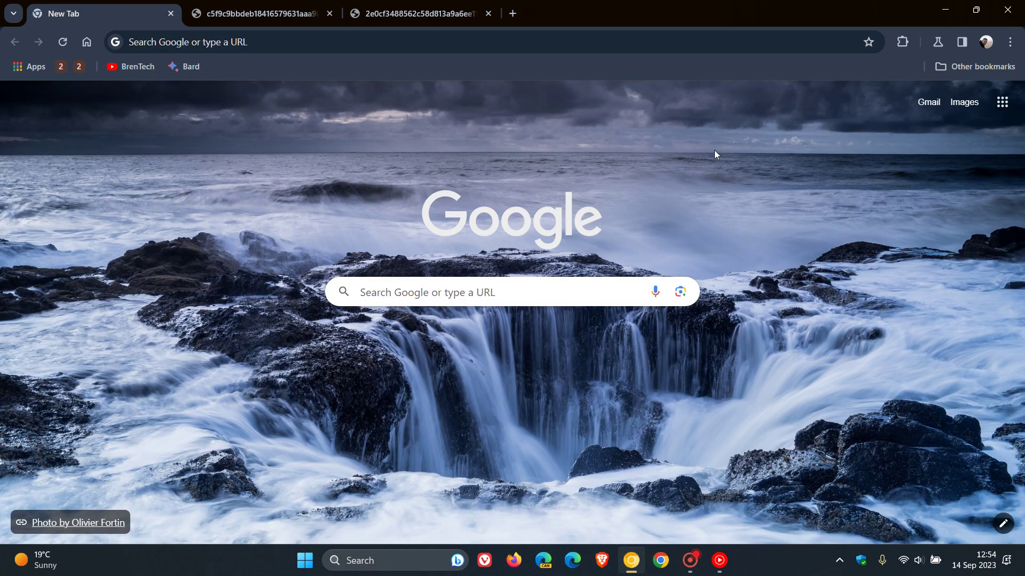